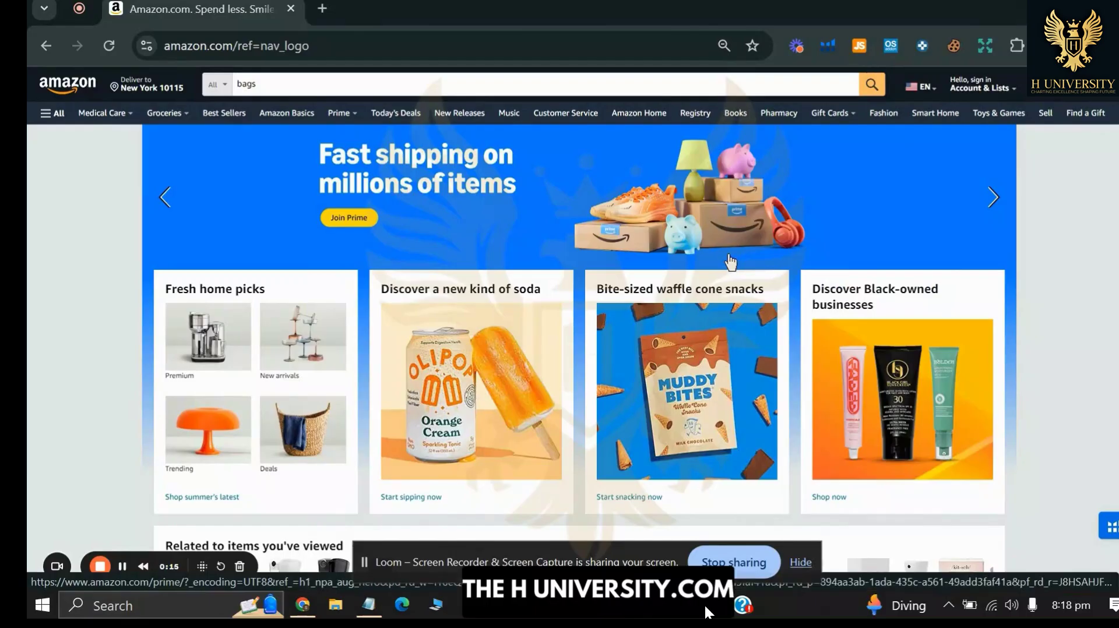
# Show the expanded keyword suggestions for "bags" in the Amazon search box and check the suggestion extension's name
pyautogui.doubleClick(356, 88)
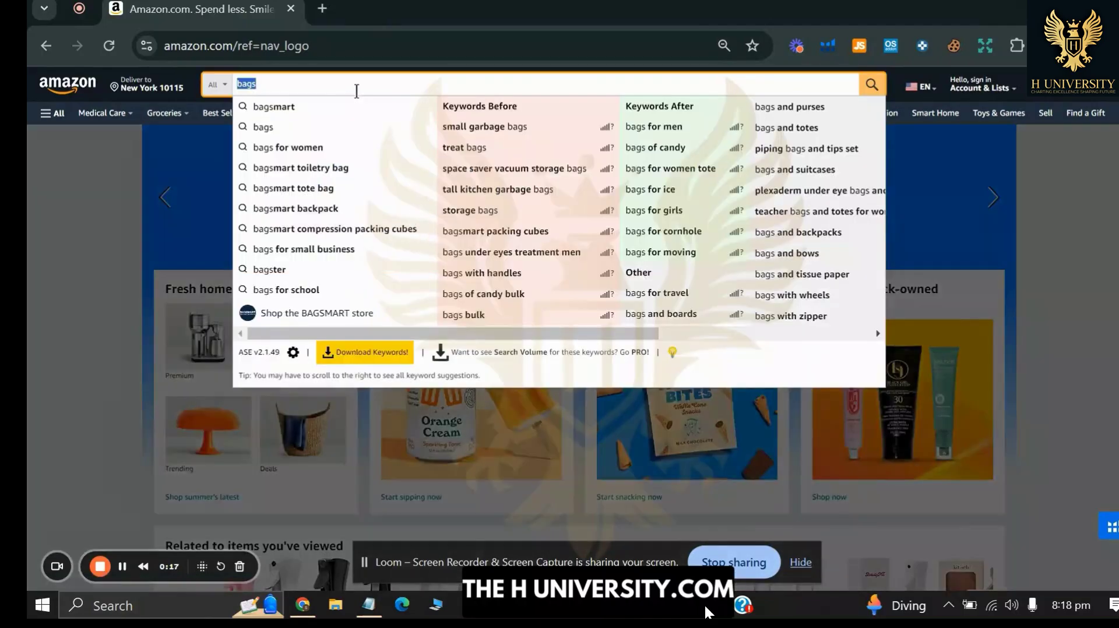
pyautogui.click(91, 251)
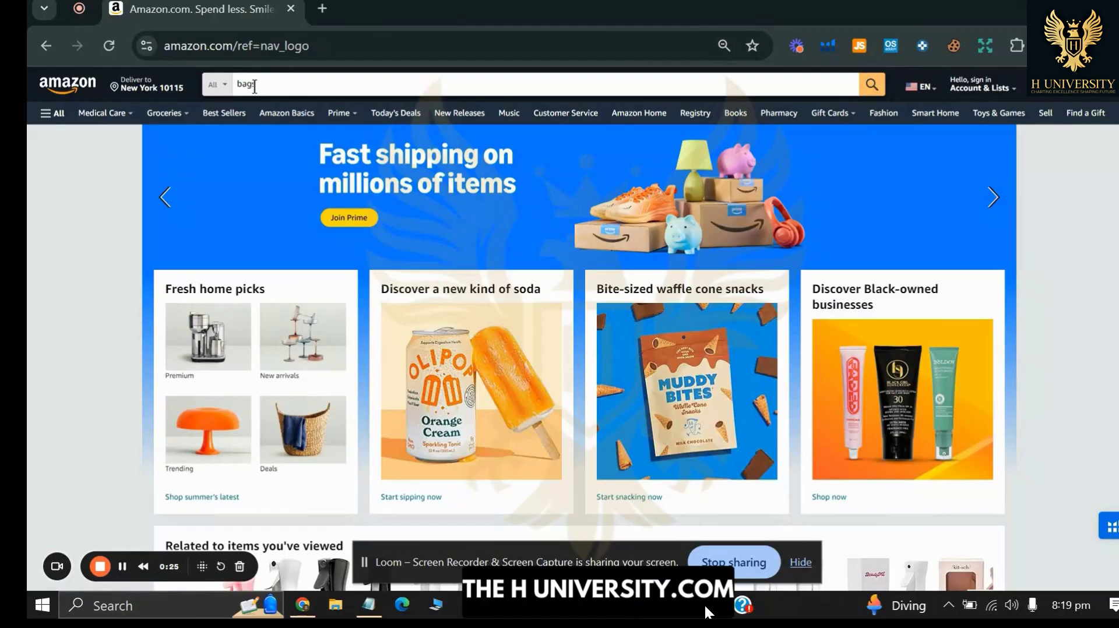
pyautogui.write('s')
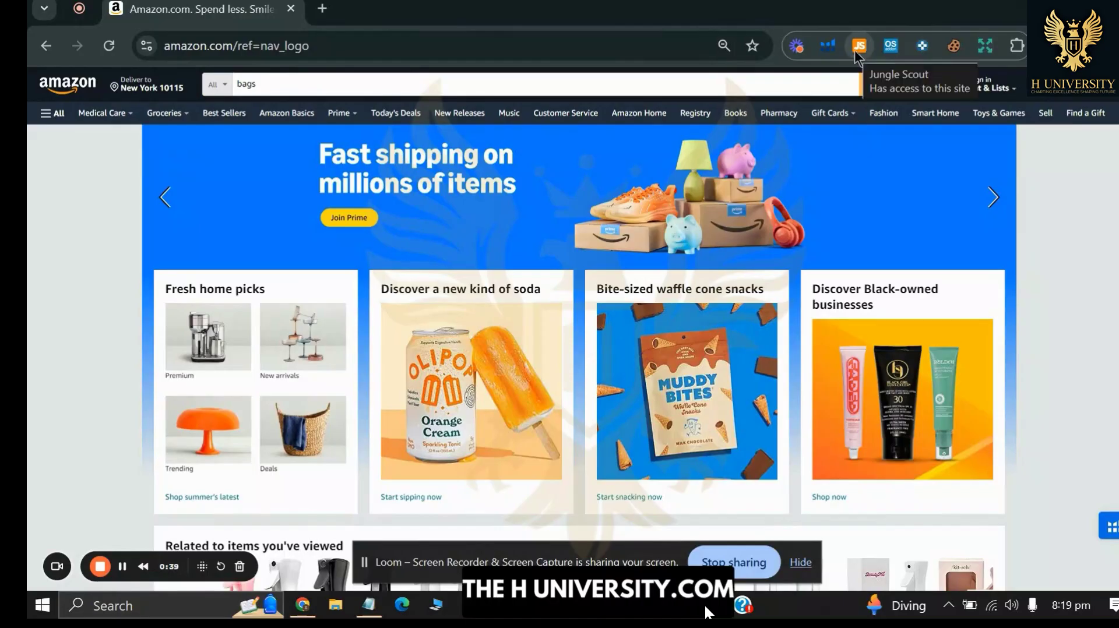
pyautogui.rightClick(984, 51)
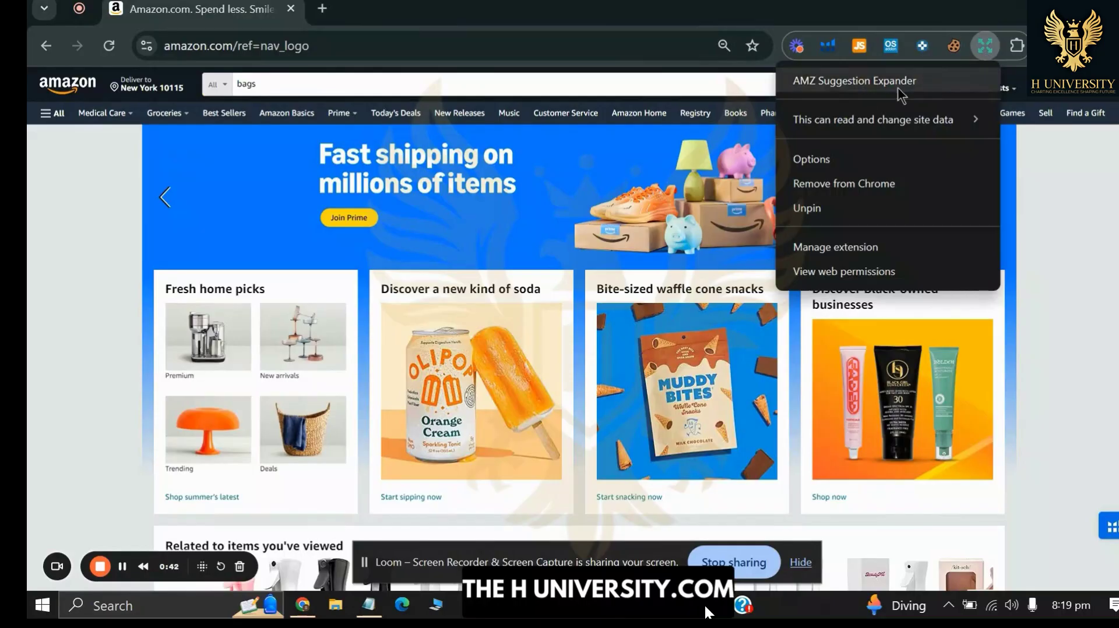
# Search the web for "extensions" in a new tab and open the Chrome Web Store's Extensions page
pyautogui.click(324, 11)
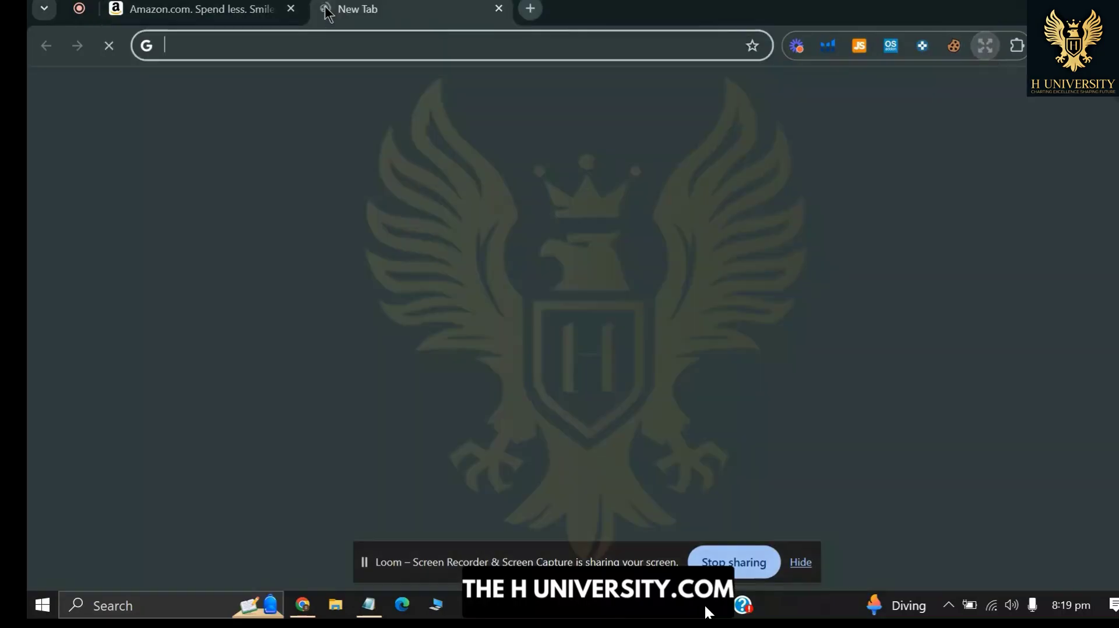
pyautogui.write('exte')
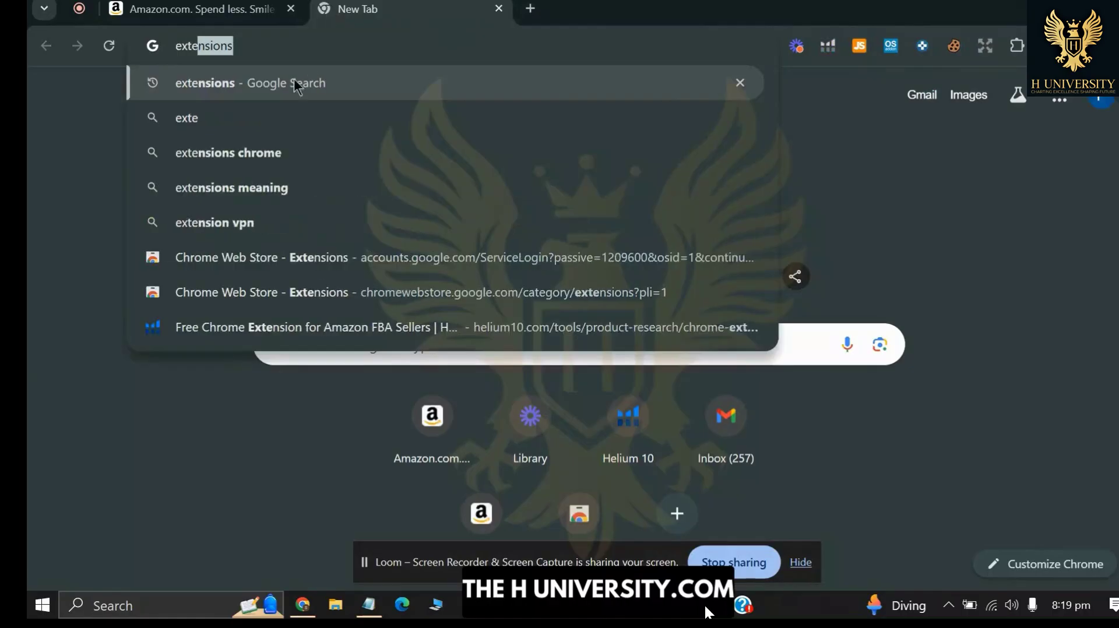
pyautogui.click(263, 88)
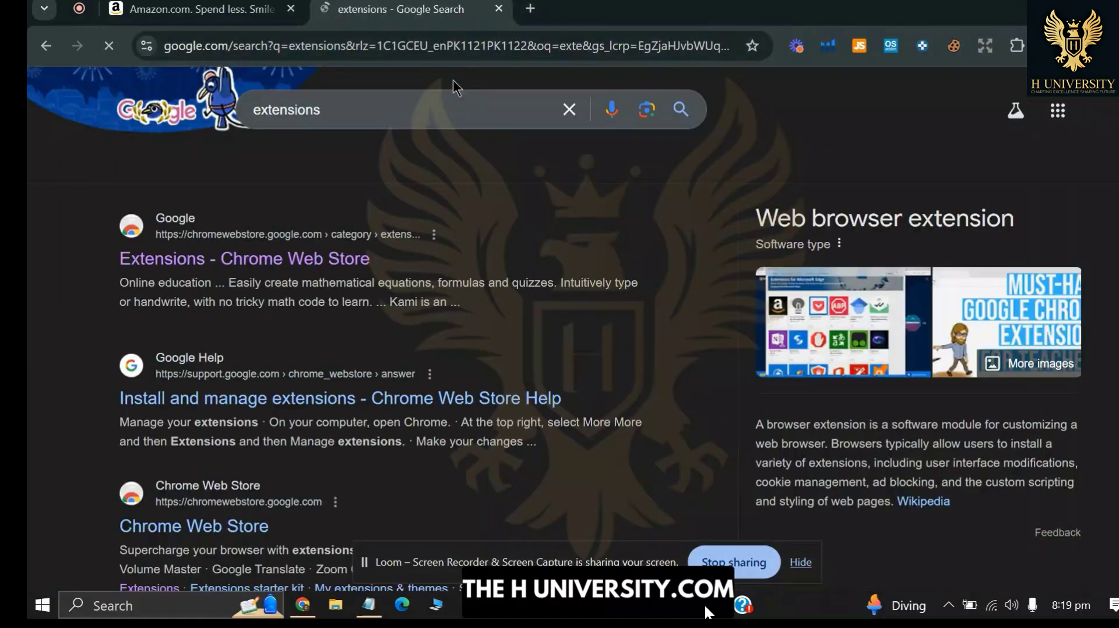
pyautogui.click(245, 259)
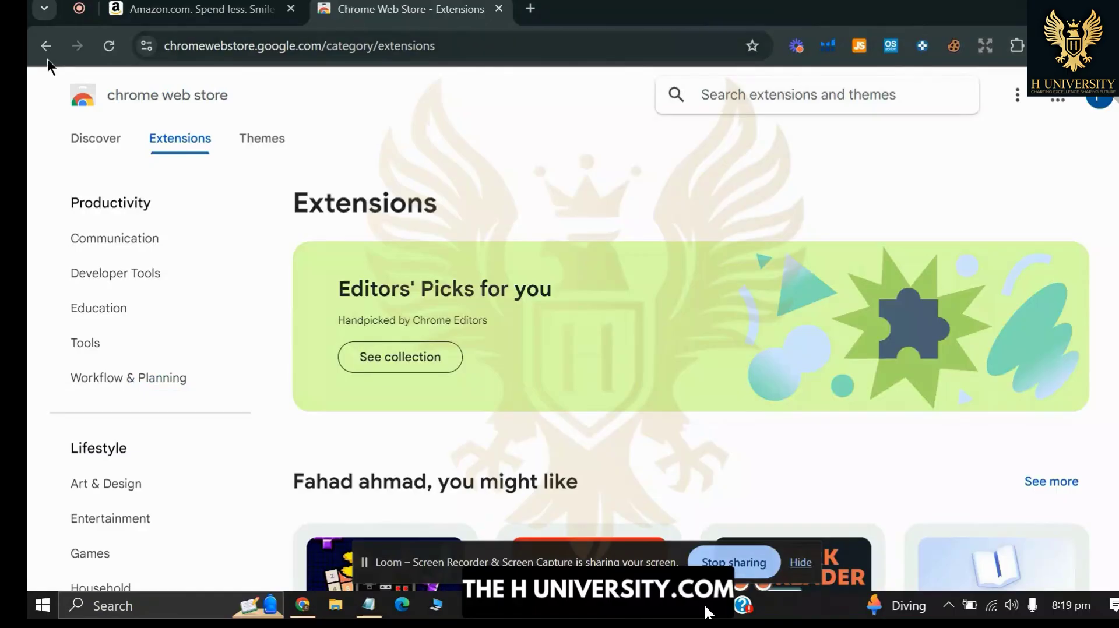
# Search the Chrome Web Store for "amz extension" and open the AMZ Suggestion Expander page
pyautogui.click(761, 94)
pyautogui.write('amz ')
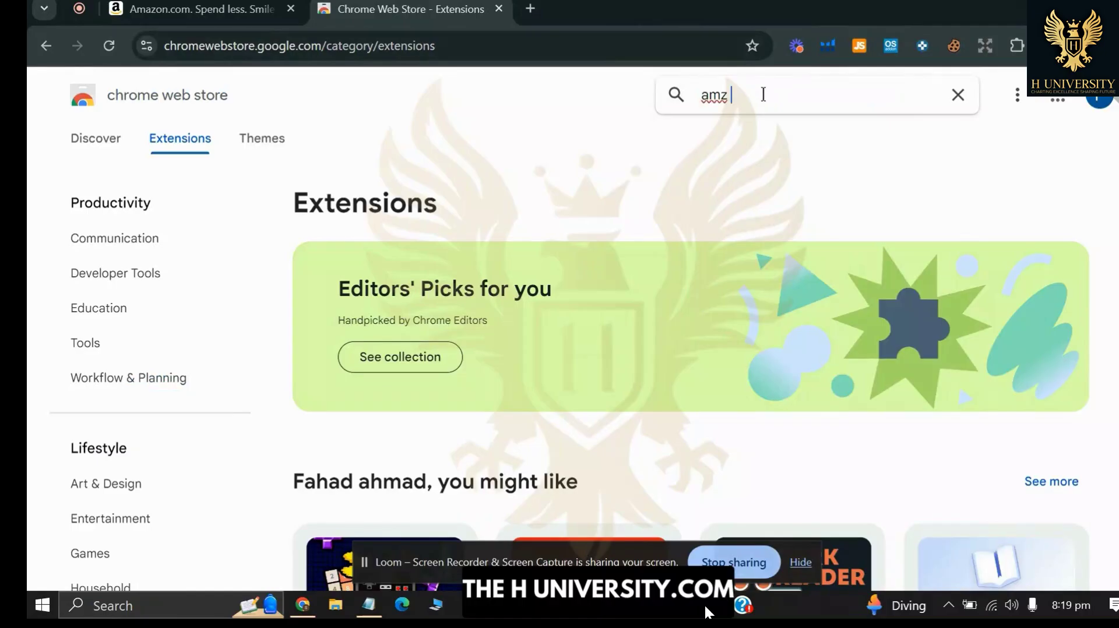
pyautogui.write('extension')
pyautogui.press('Return')
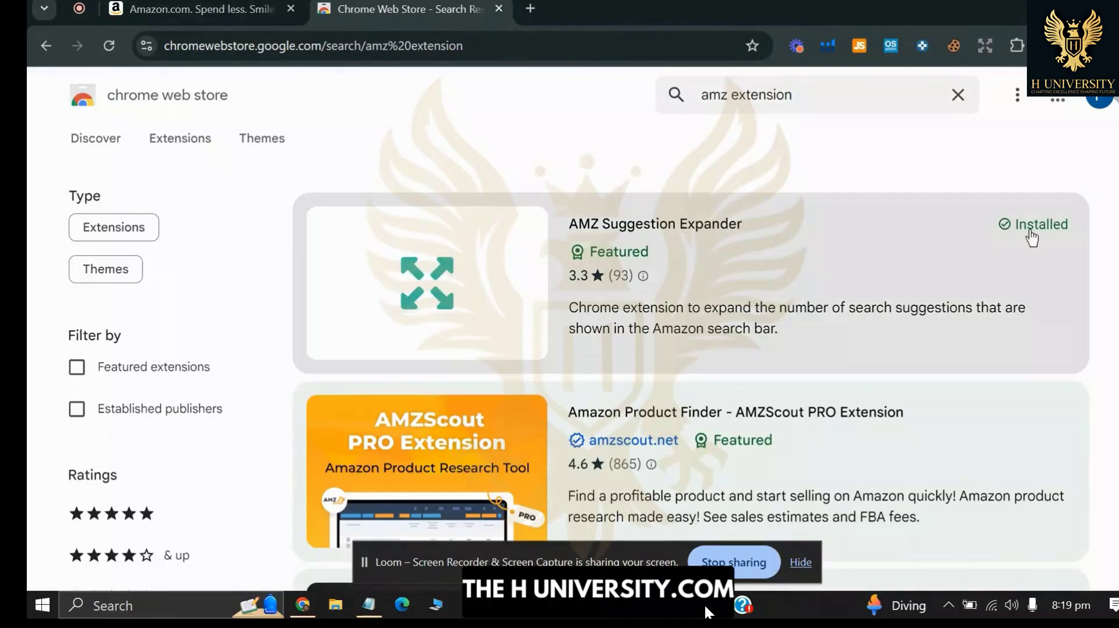
pyautogui.click(415, 259)
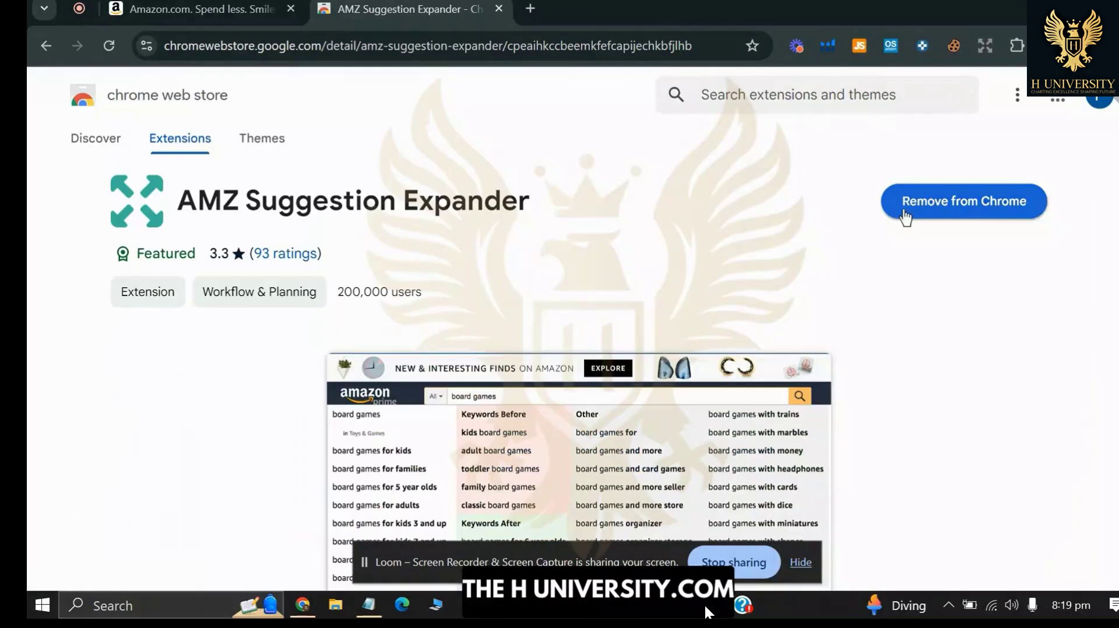
# Return to the Amazon tab, replace the search term with "bottle" and look through the product results
pyautogui.click(274, 9)
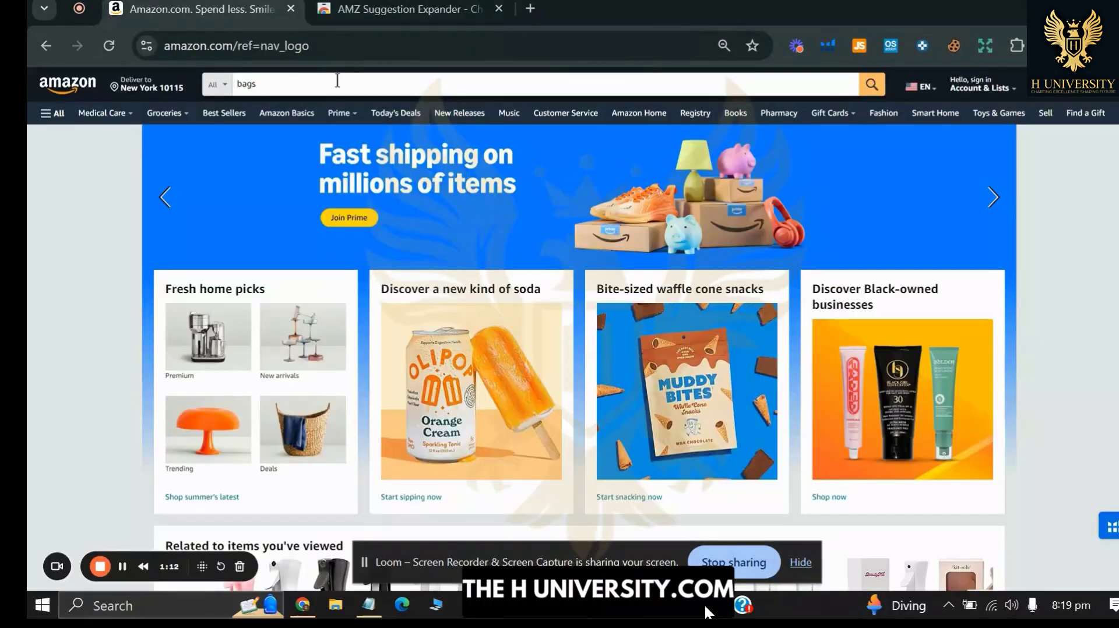
pyautogui.click(339, 84)
pyautogui.hotkey('ctrl', 'a')
pyautogui.press('BackSpace')
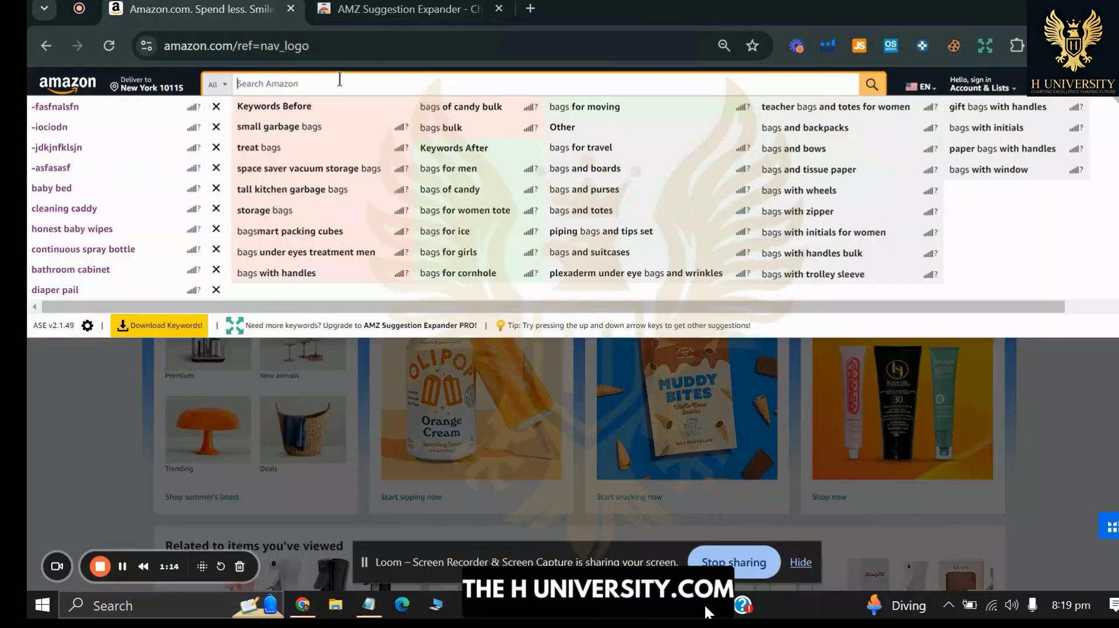
pyautogui.click(252, 259)
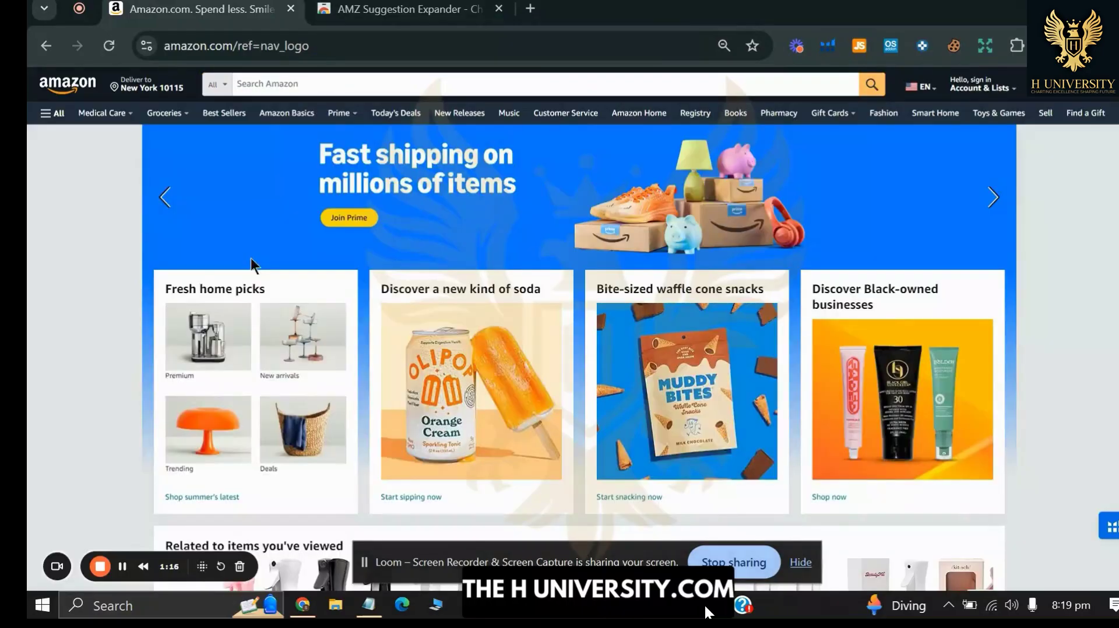
pyautogui.click(306, 91)
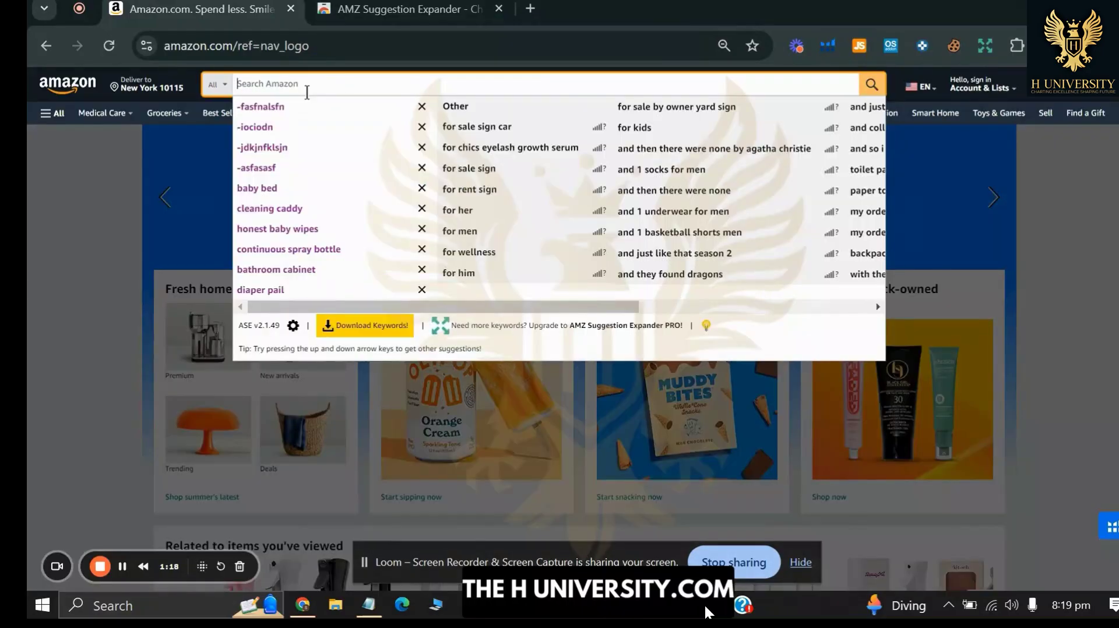
pyautogui.write('bot')
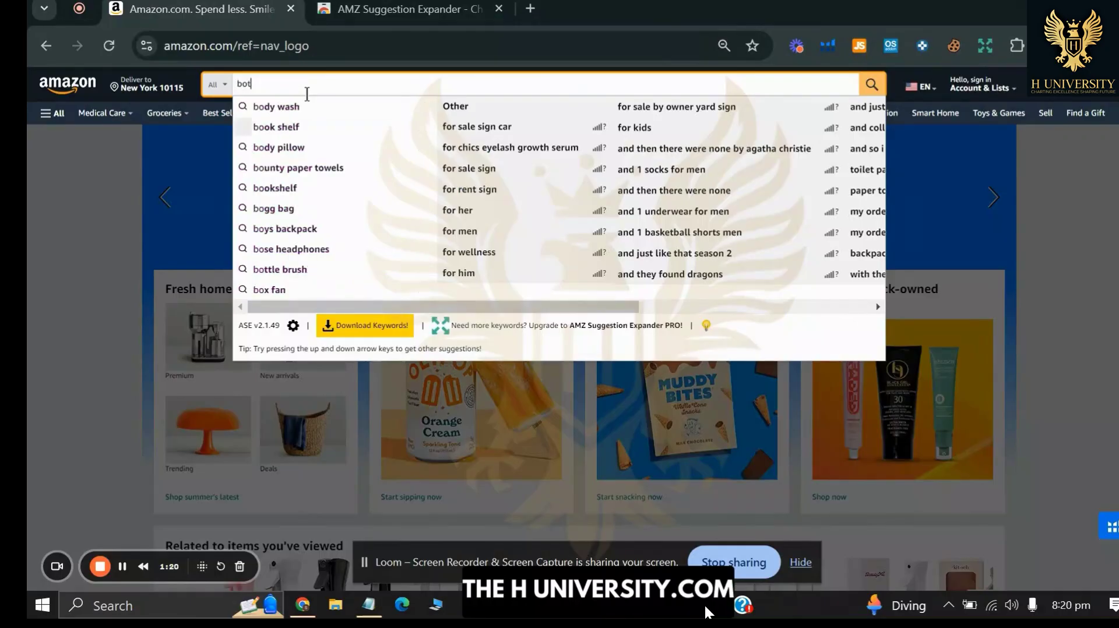
pyautogui.write('tle')
pyautogui.press('Return')
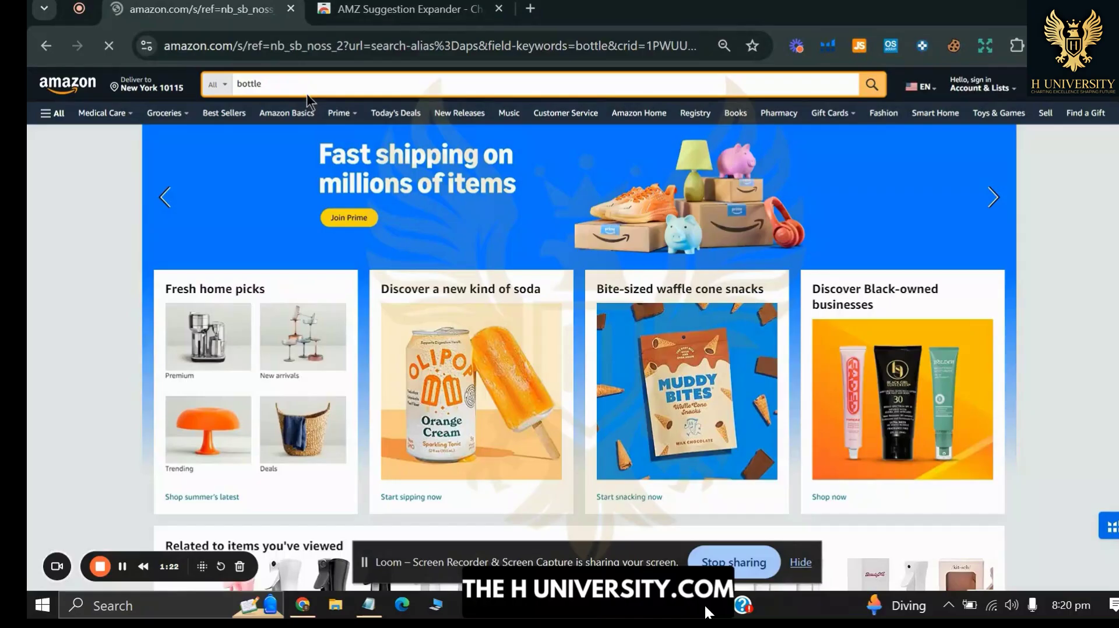
pyautogui.scroll(-4, 687, 208)
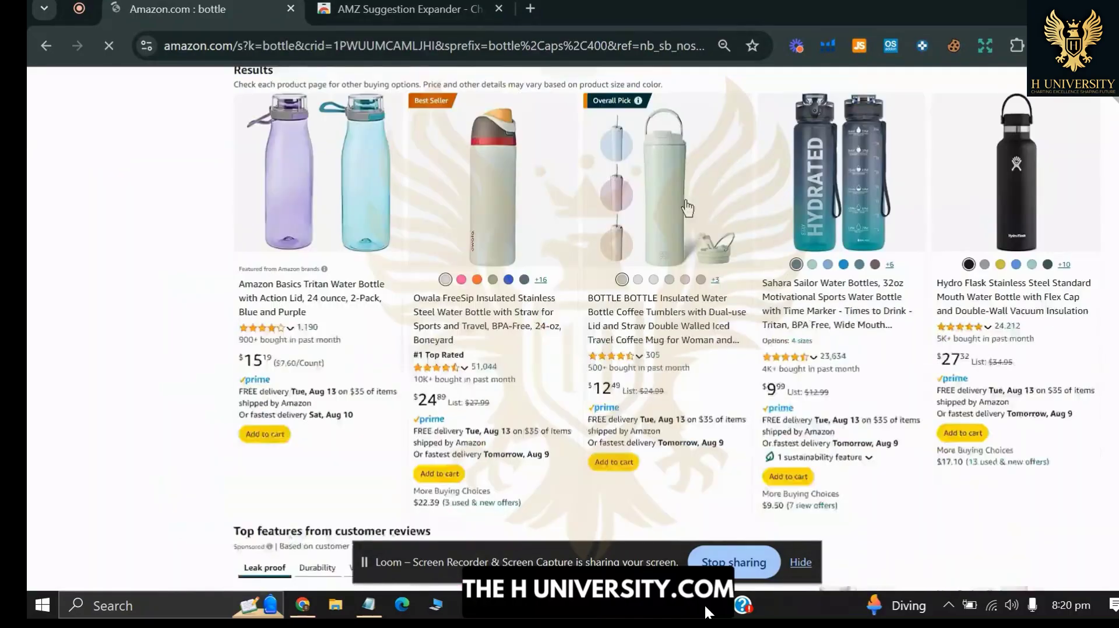
pyautogui.scroll(-5, 687, 208)
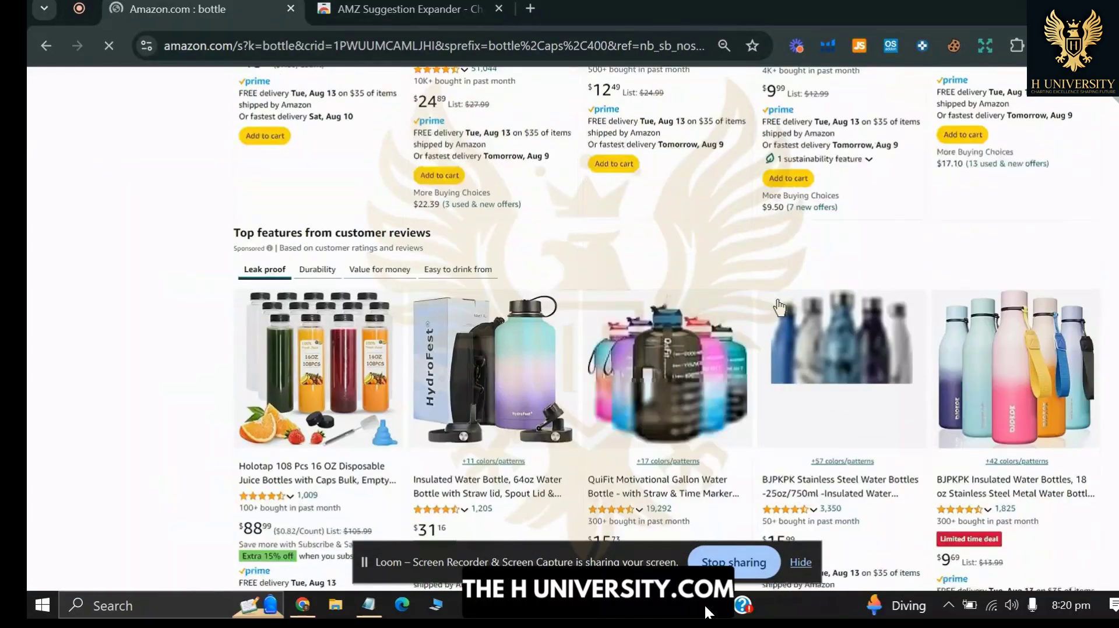
pyautogui.scroll(-3, 895, 315)
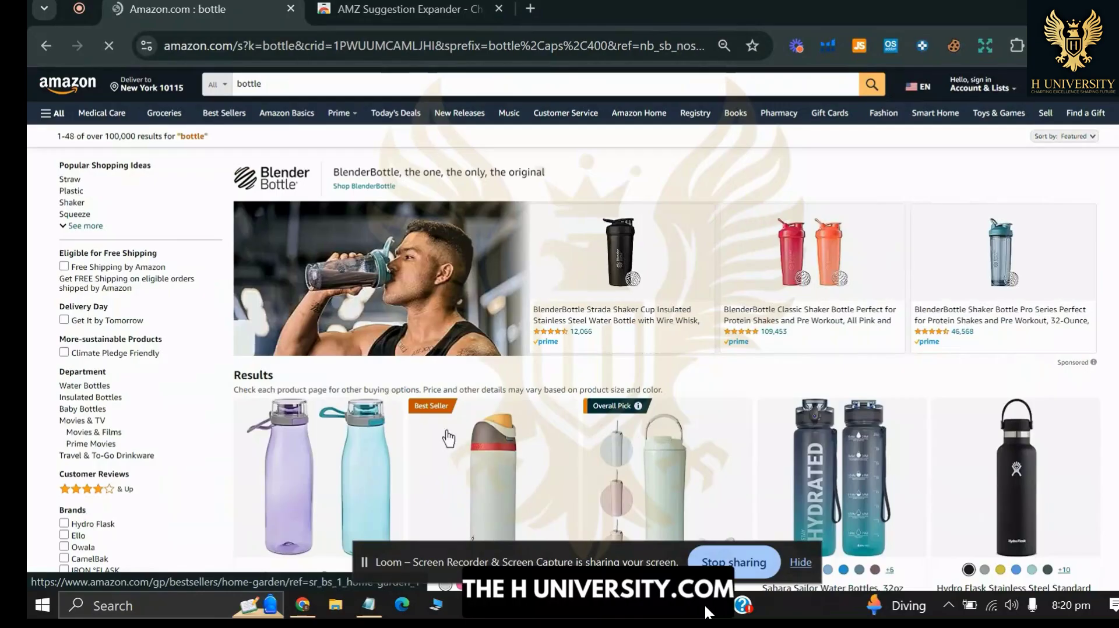
# Shorten the search term to "bottl" to examine its before, after and other keyword suggestions, and clear the term
pyautogui.click(348, 87)
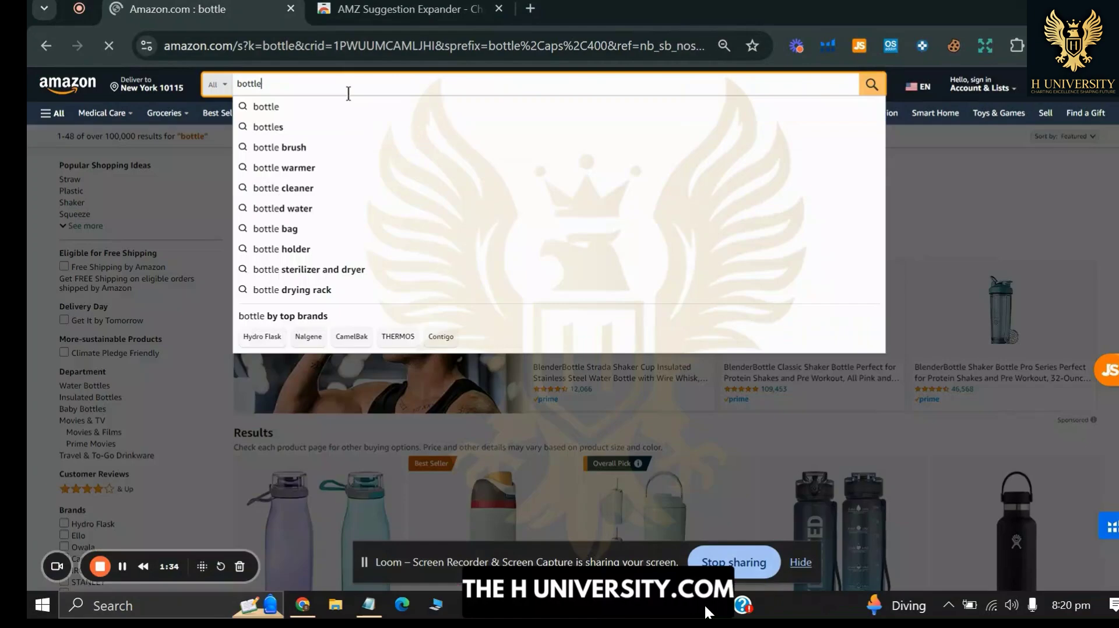
pyautogui.press('BackSpace')
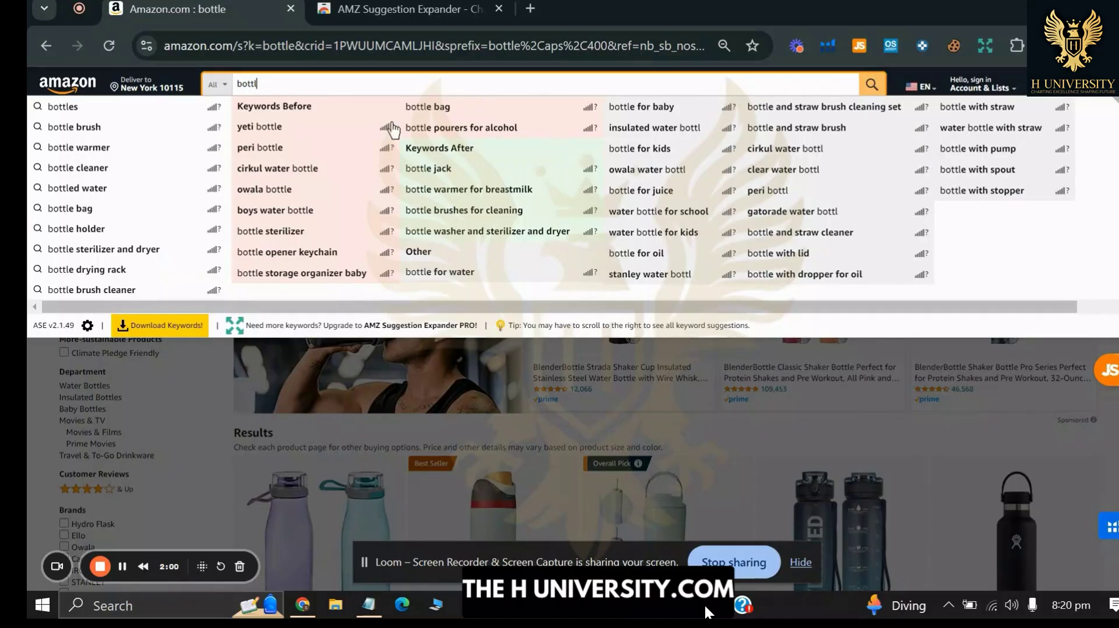
pyautogui.doubleClick(271, 86)
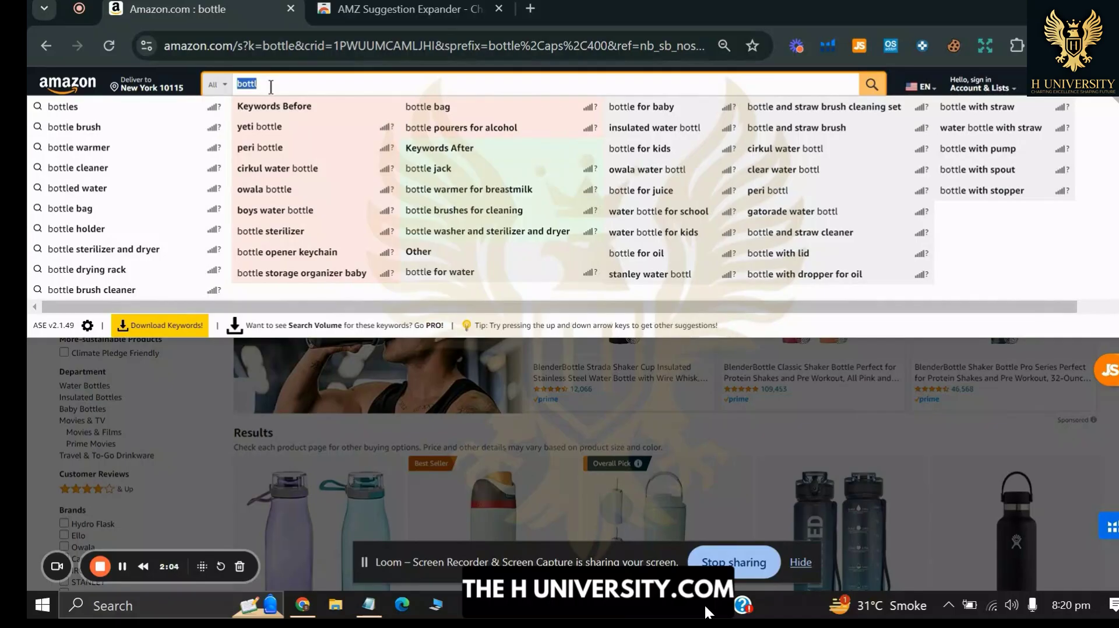
pyautogui.press('BackSpace')
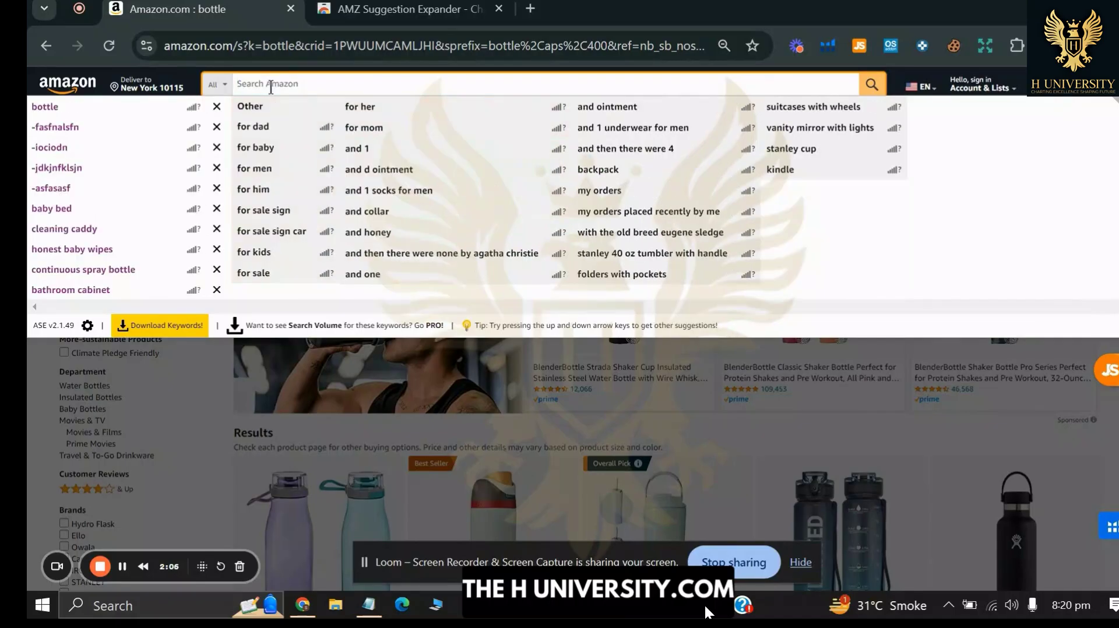
pyautogui.write('stat')
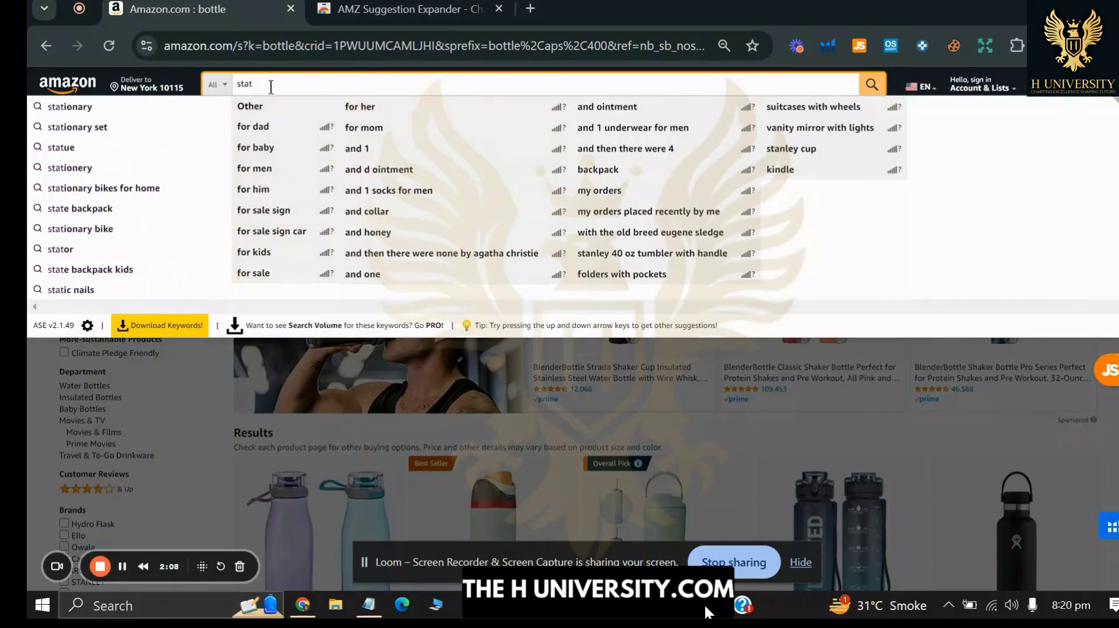
pyautogui.press('BackSpace')
pyautogui.press('BackSpace')
pyautogui.press('BackSpace')
pyautogui.press('BackSpace')
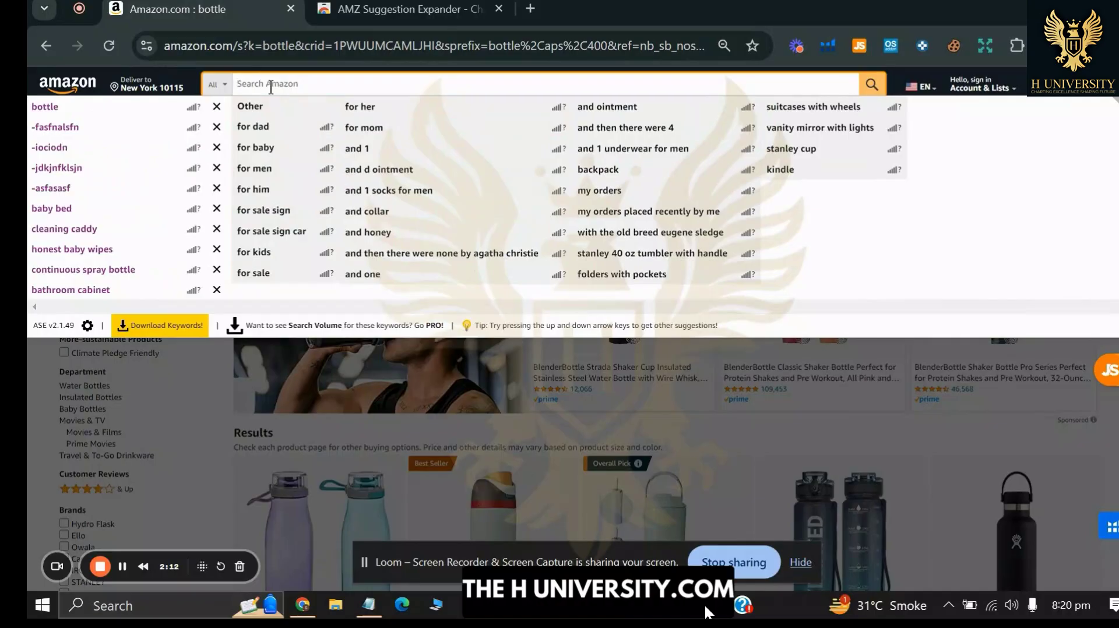
# Enter "Eraser" as the Amazon search term and examine its expanded keyword suggestions
pyautogui.write('Eraser')
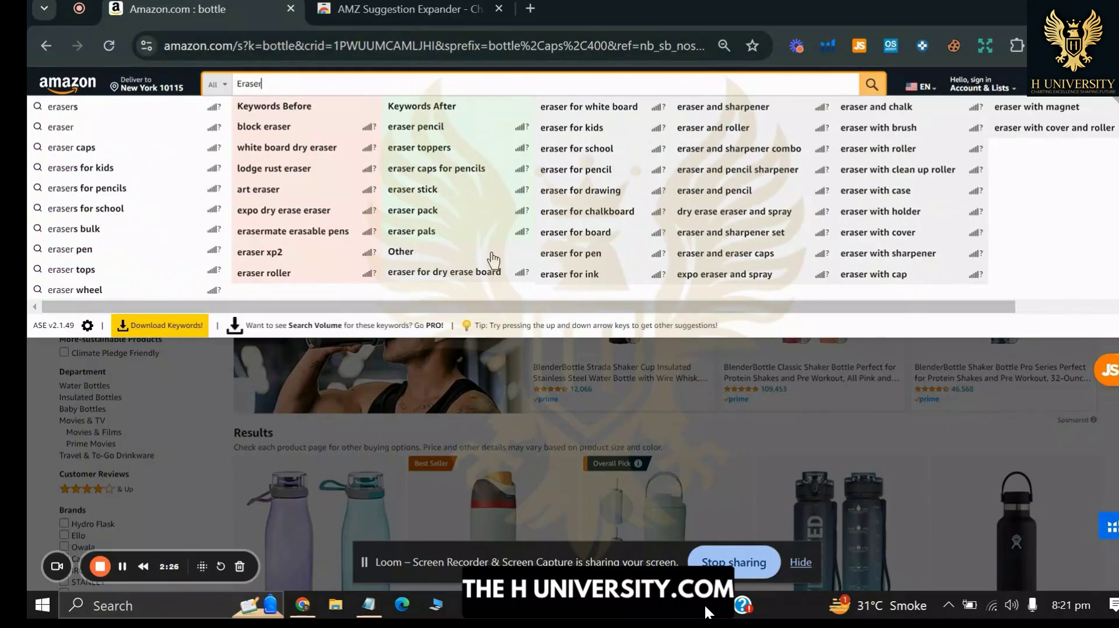
pyautogui.doubleClick(322, 84)
pyautogui.write('Glass')
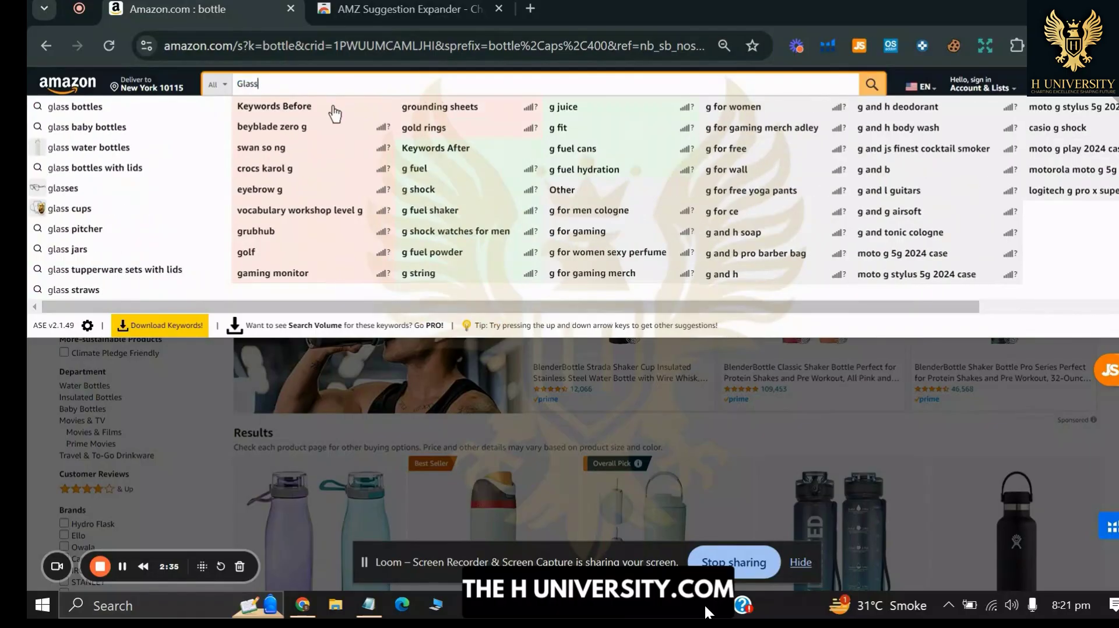
pyautogui.press('BackSpace')
pyautogui.press('BackSpace')
pyautogui.press('BackSpace')
pyautogui.press('BackSpace')
pyautogui.press('BackSpace')
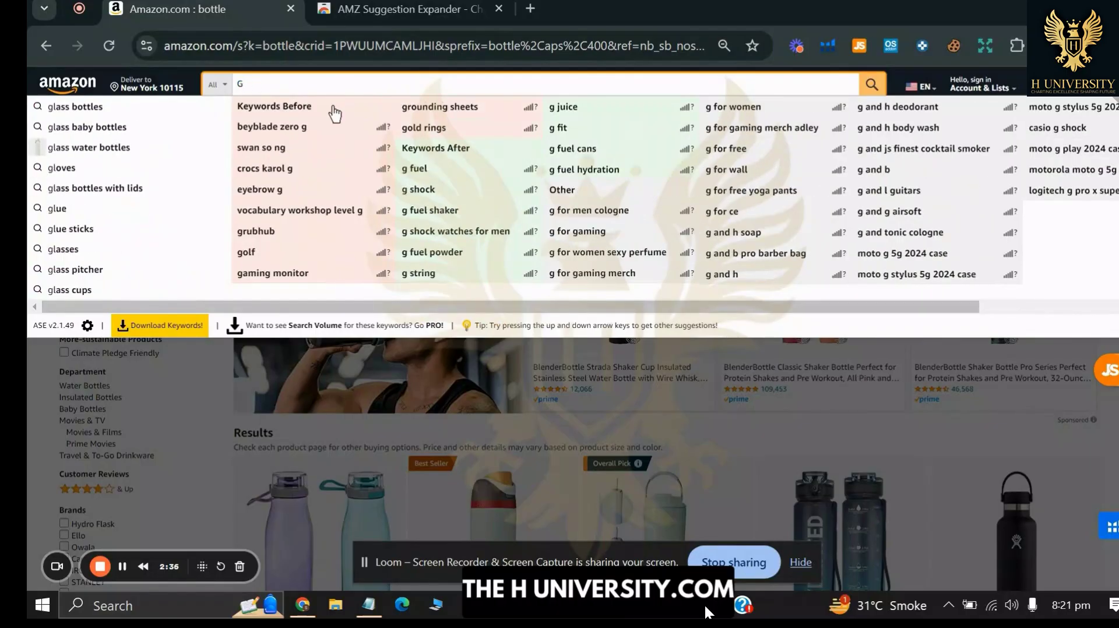
# Enter "light" as the Amazon search term and examine its expanded keyword suggestions
pyautogui.write('light')
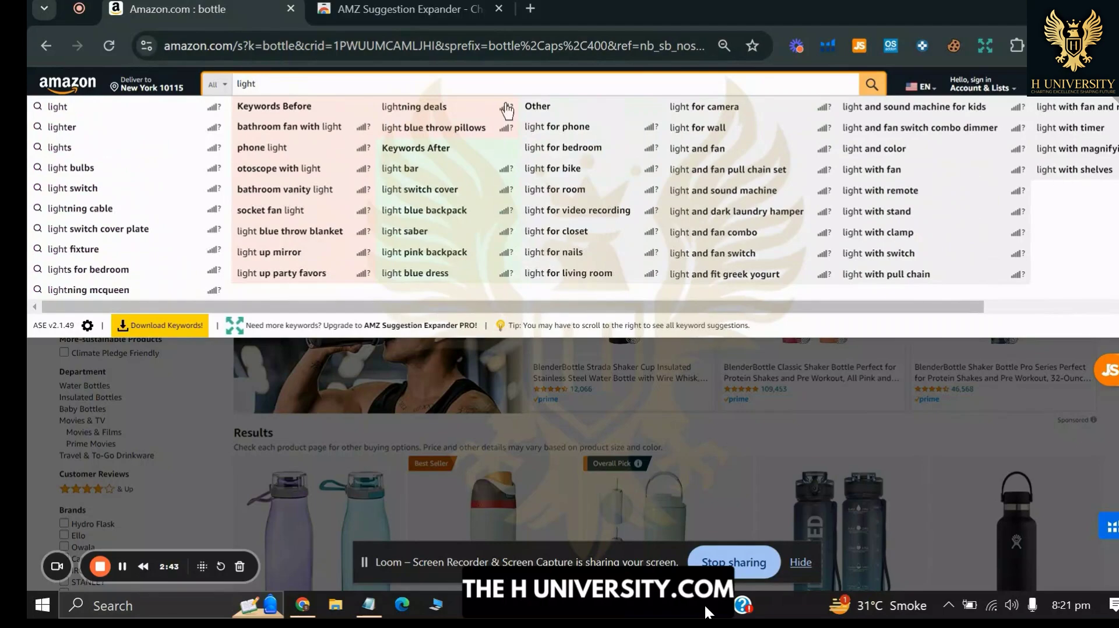
# Replace the search term with "Extension" and open the results for the suggestion "extension for hair" in a new tab
pyautogui.doubleClick(484, 88)
pyautogui.write('Extensi')
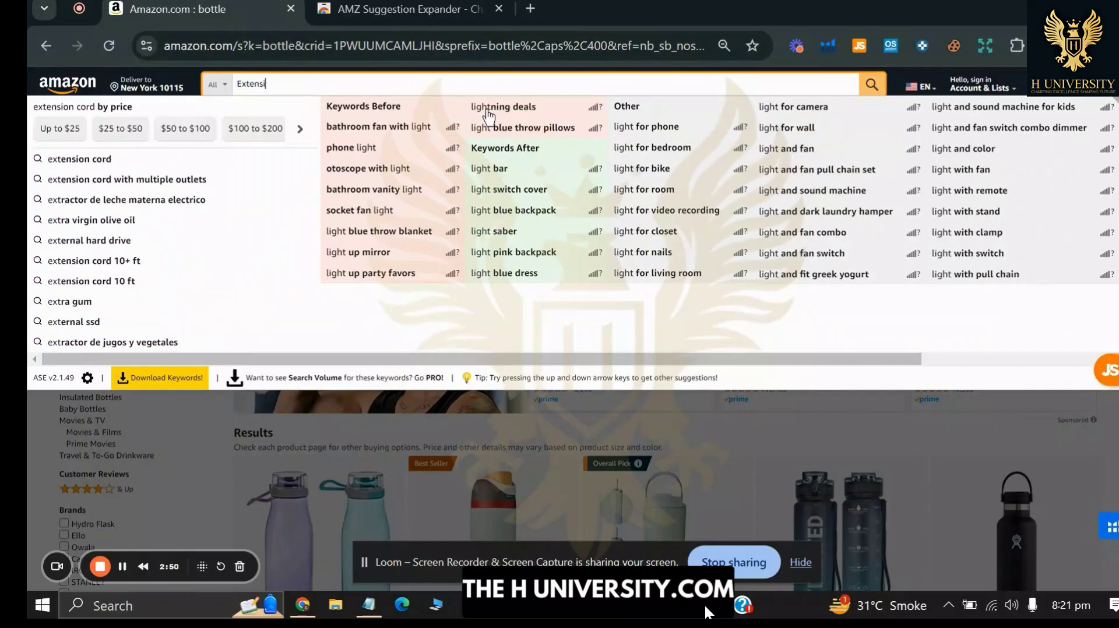
pyautogui.write('on')
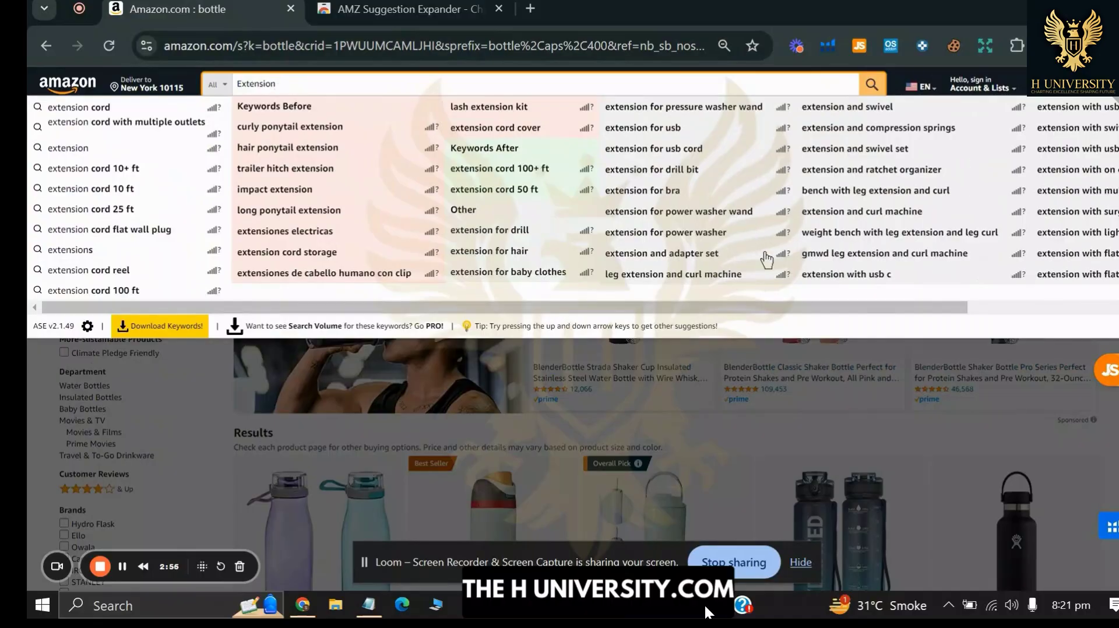
pyautogui.moveTo(853, 299); pyautogui.dragTo(977, 295)
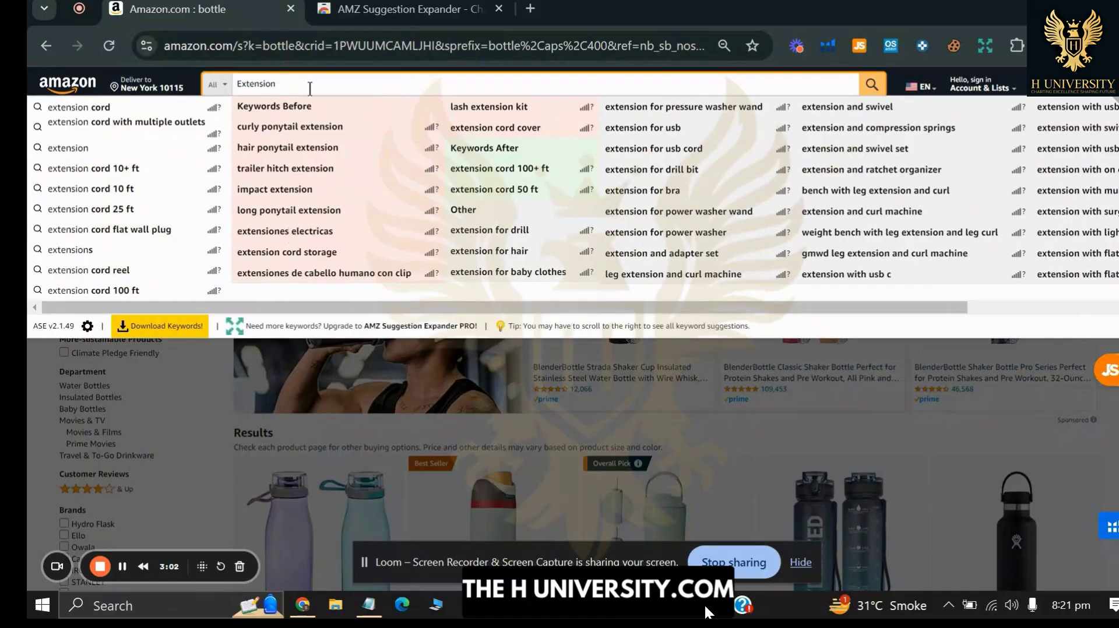
pyautogui.click(306, 81)
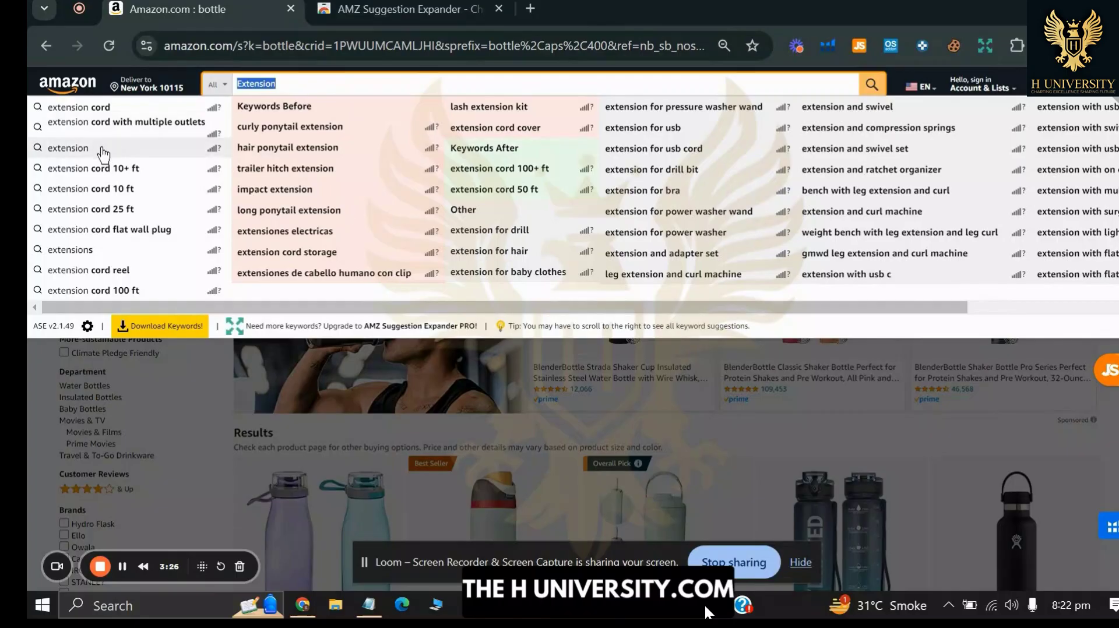
pyautogui.click(491, 252)
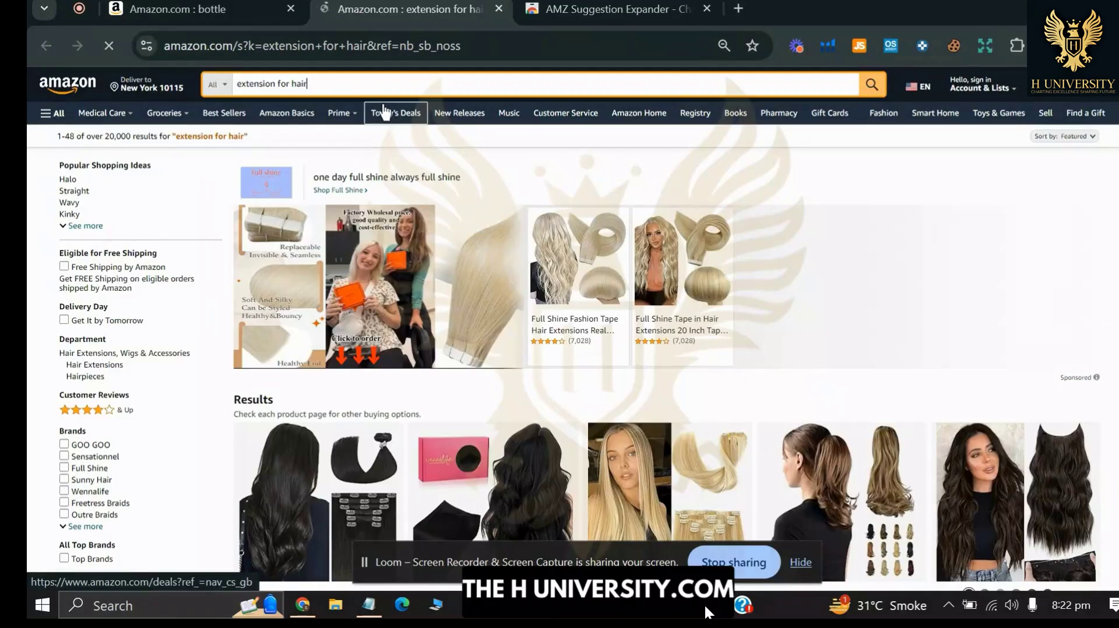
# Check the search suggestions for "extension for hair" and open the Amazon home page in a new tab
pyautogui.click(410, 80)
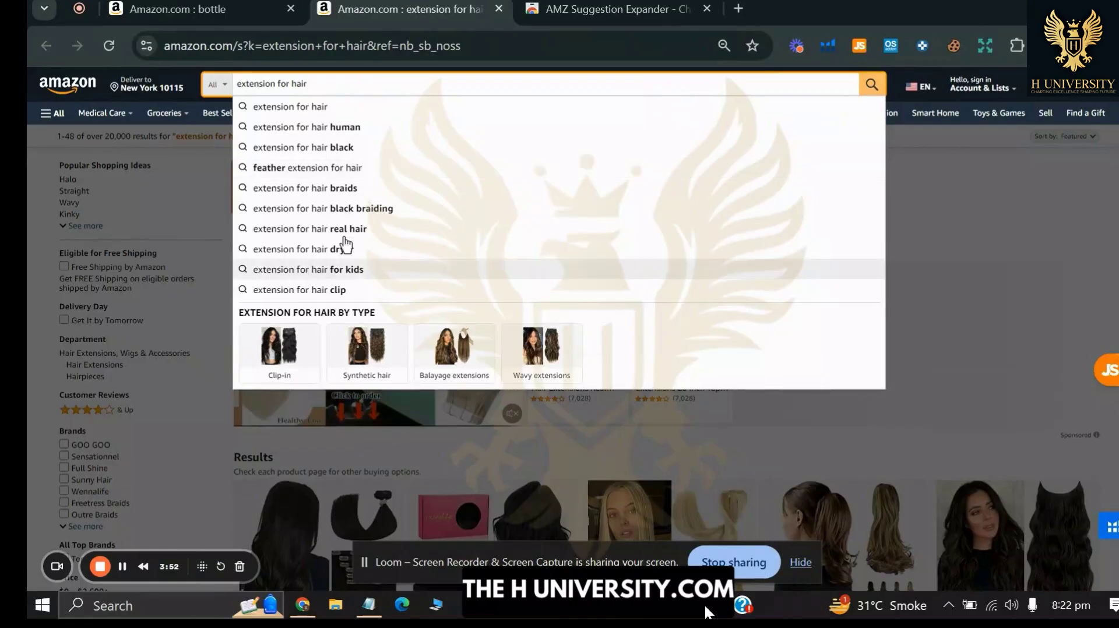
pyautogui.middleClick(67, 83)
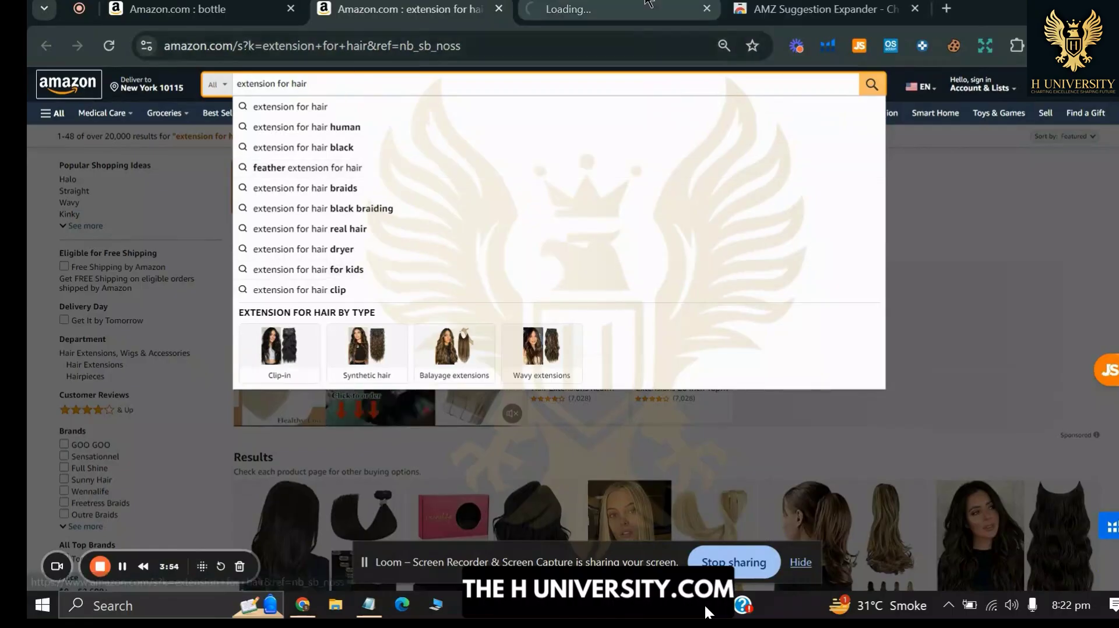
pyautogui.click(618, 9)
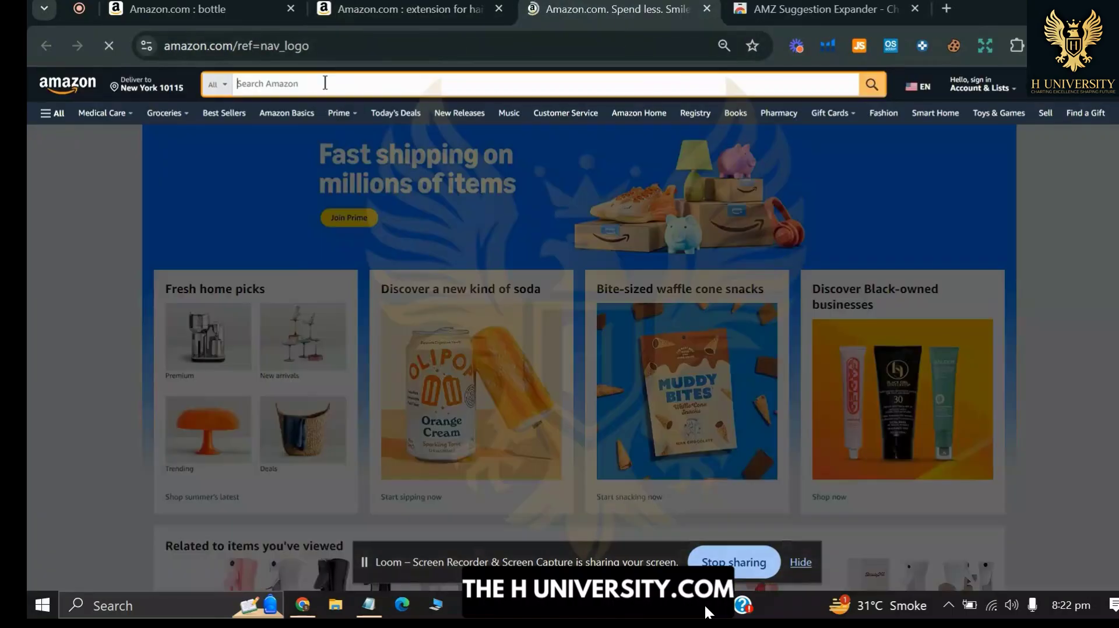
# Enter "clip" as the Amazon search term and examine its expanded before, after and other keyword suggestions
pyautogui.write('clip')
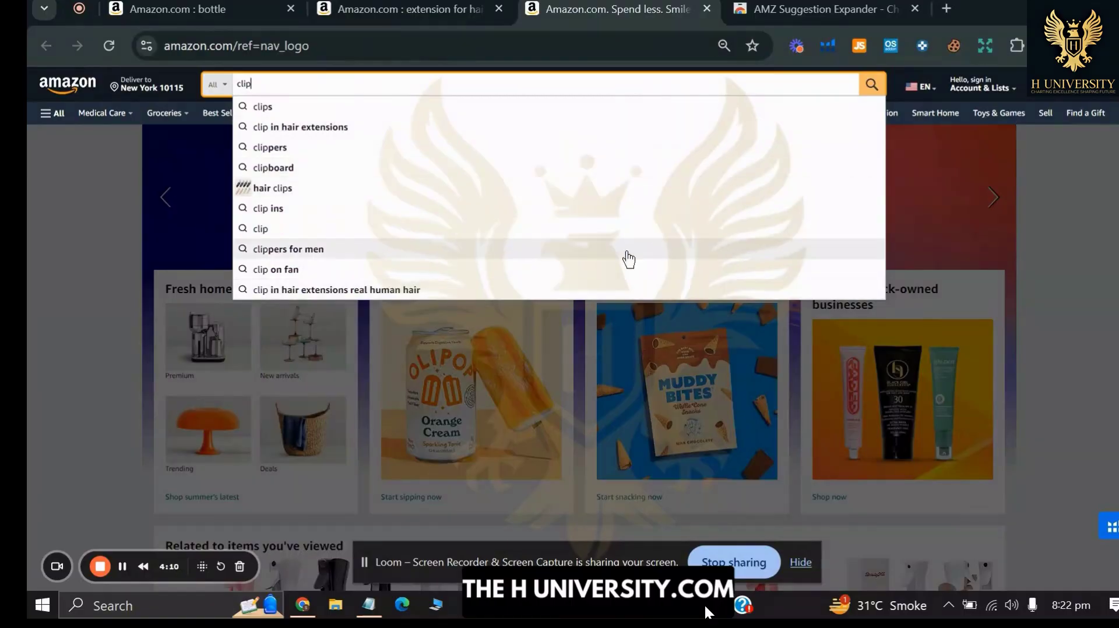
pyautogui.click(1058, 241)
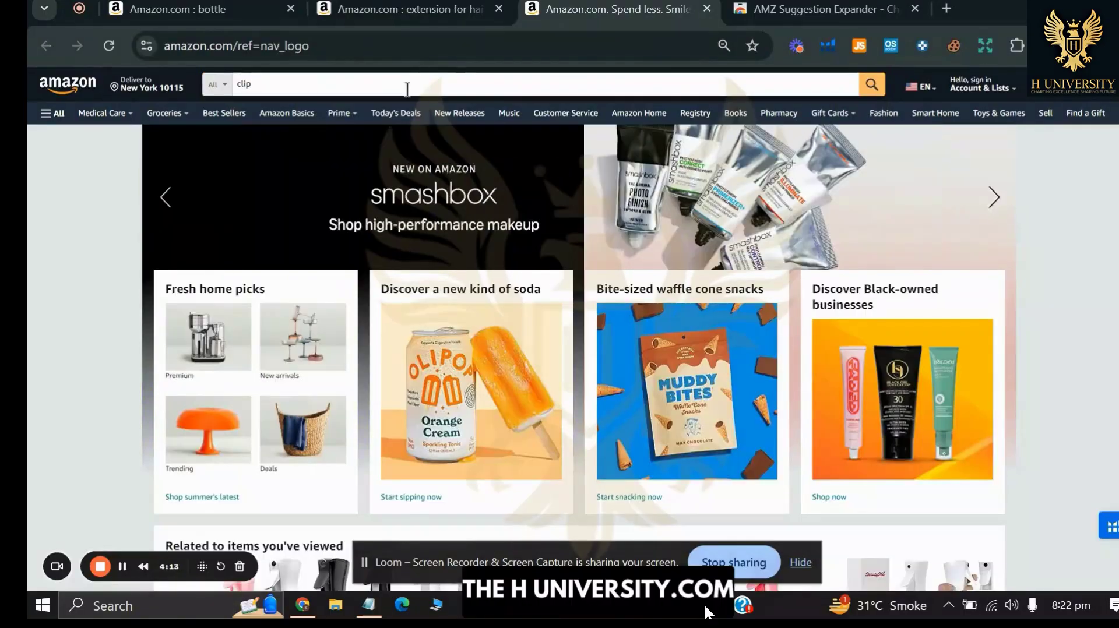
pyautogui.click(384, 82)
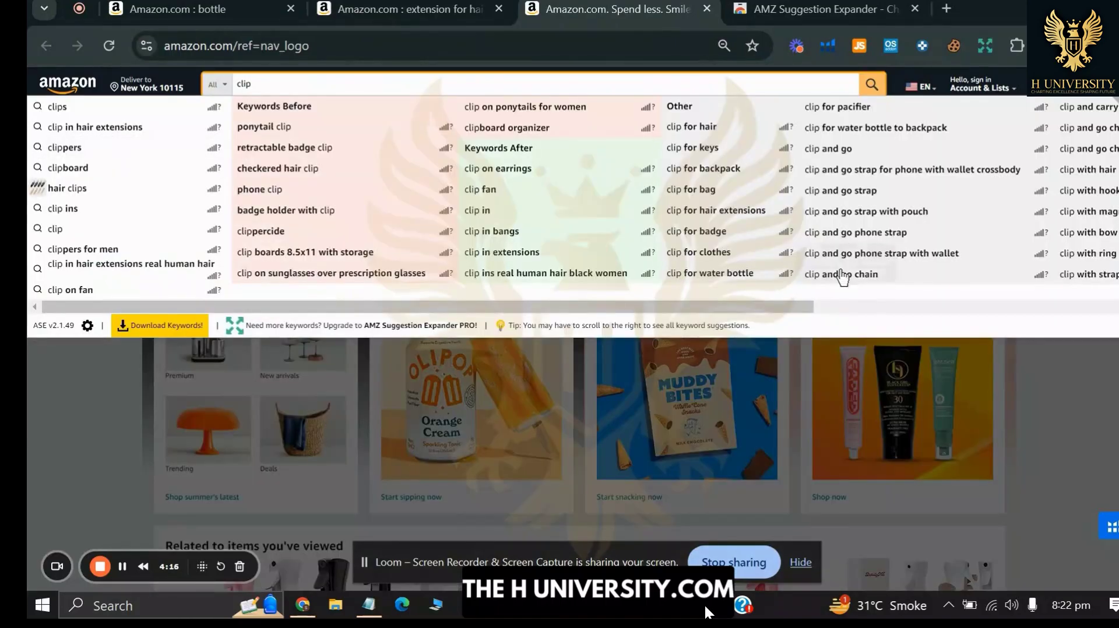
pyautogui.hscroll(1, 580, 303)
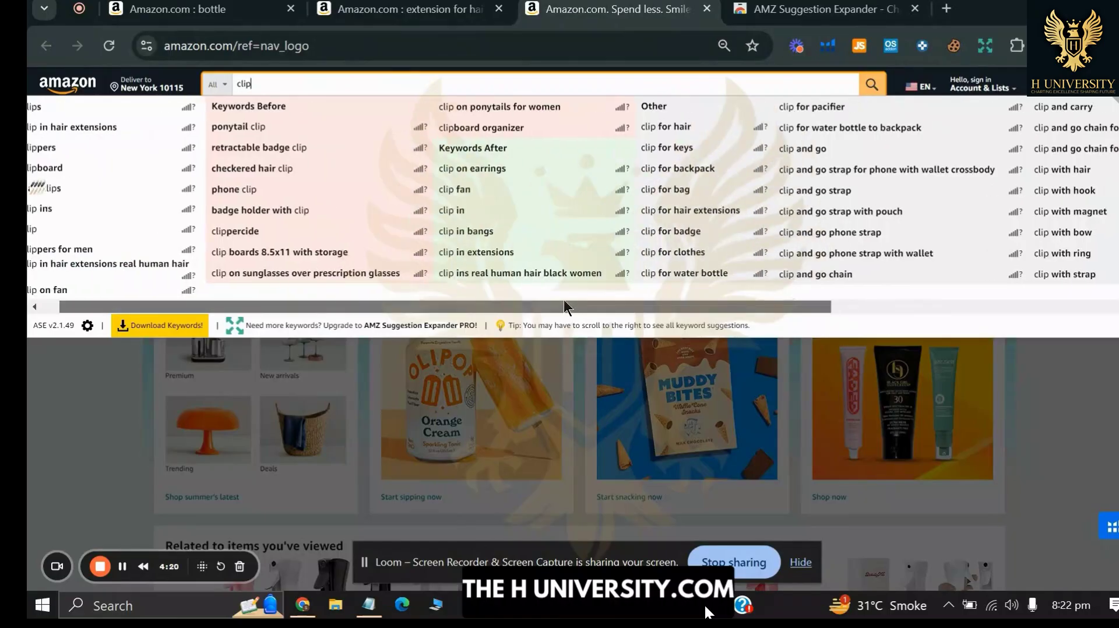
pyautogui.hscroll(-1, 565, 305)
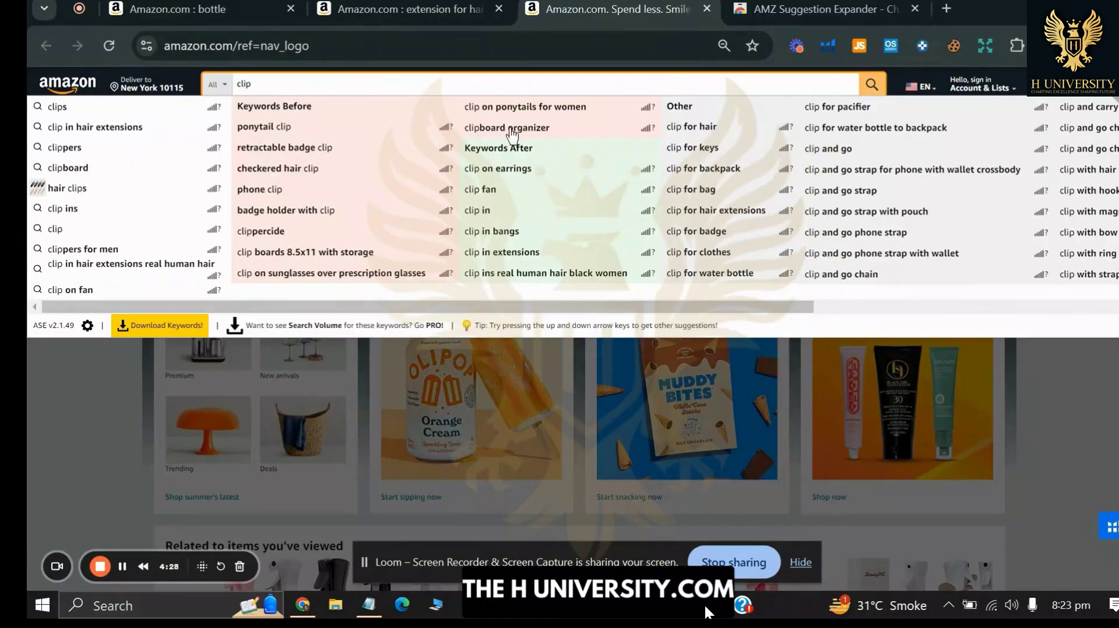
# Review the product results for the suggestion "clip fan" in a new tab and return to the "bottle" results
pyautogui.click(477, 189)
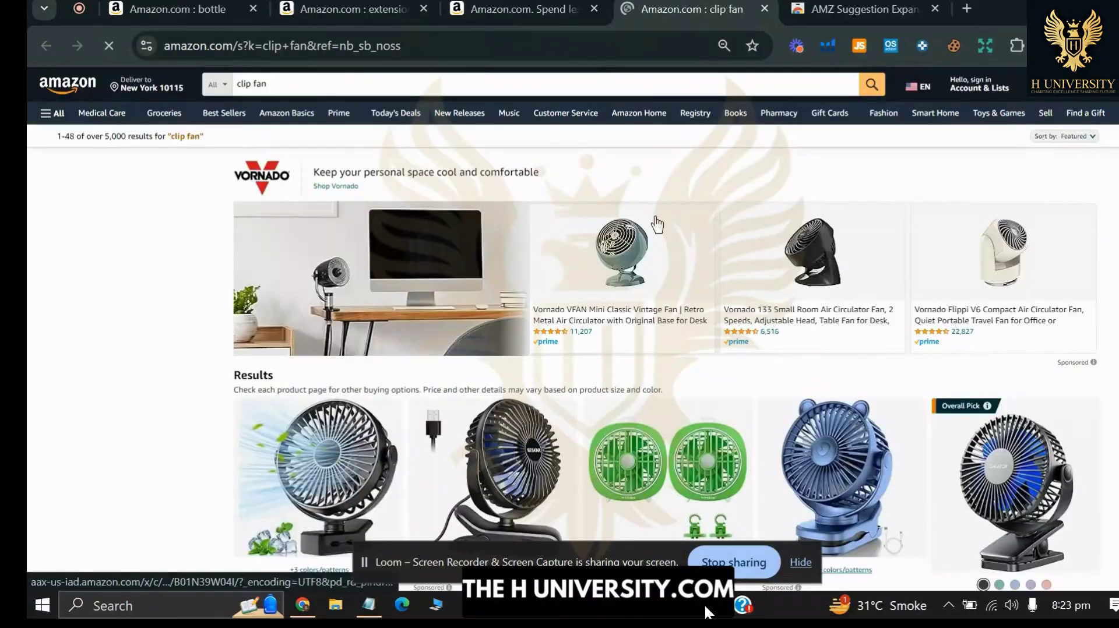
pyautogui.scroll(-2, 758, 233)
pyautogui.scroll(-4, 854, 239)
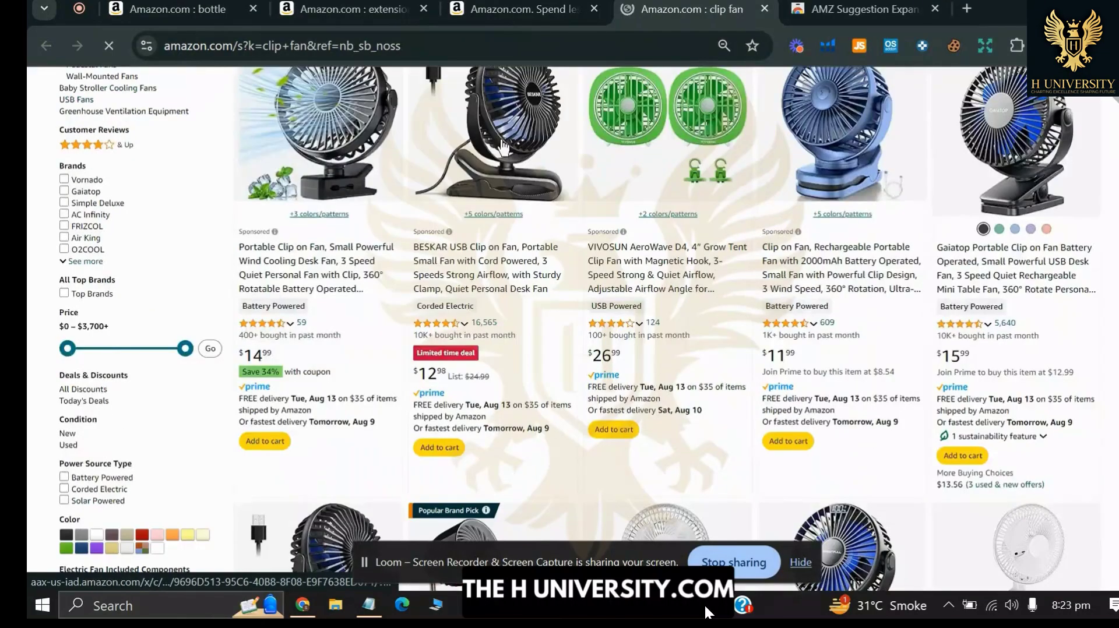
pyautogui.scroll(-7, 504, 149)
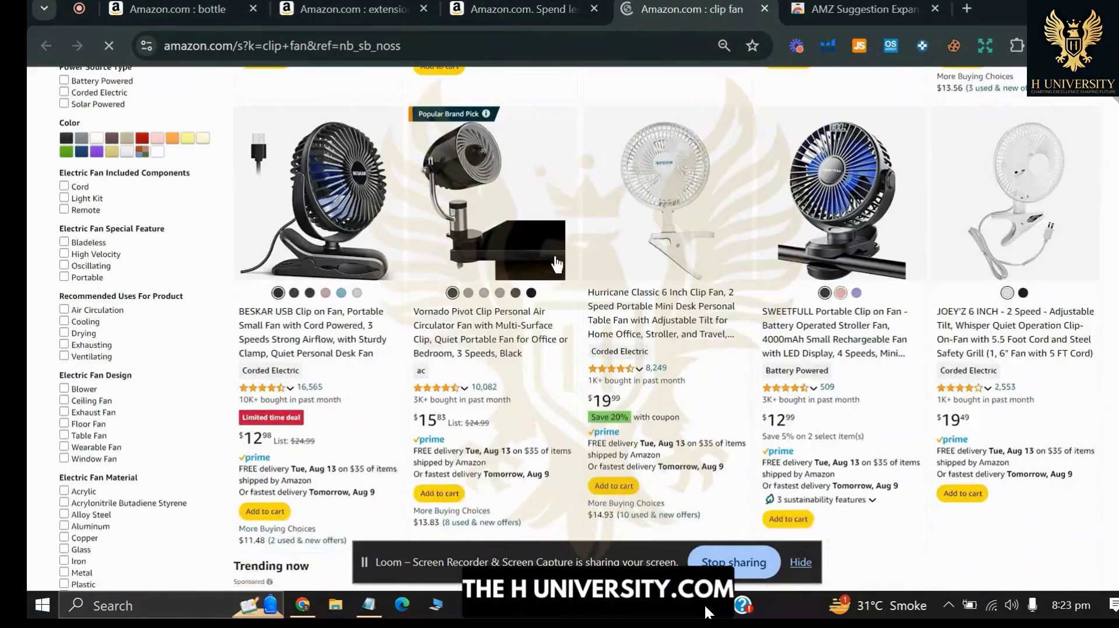
pyautogui.scroll(3, 465, 286)
pyautogui.scroll(7, 465, 287)
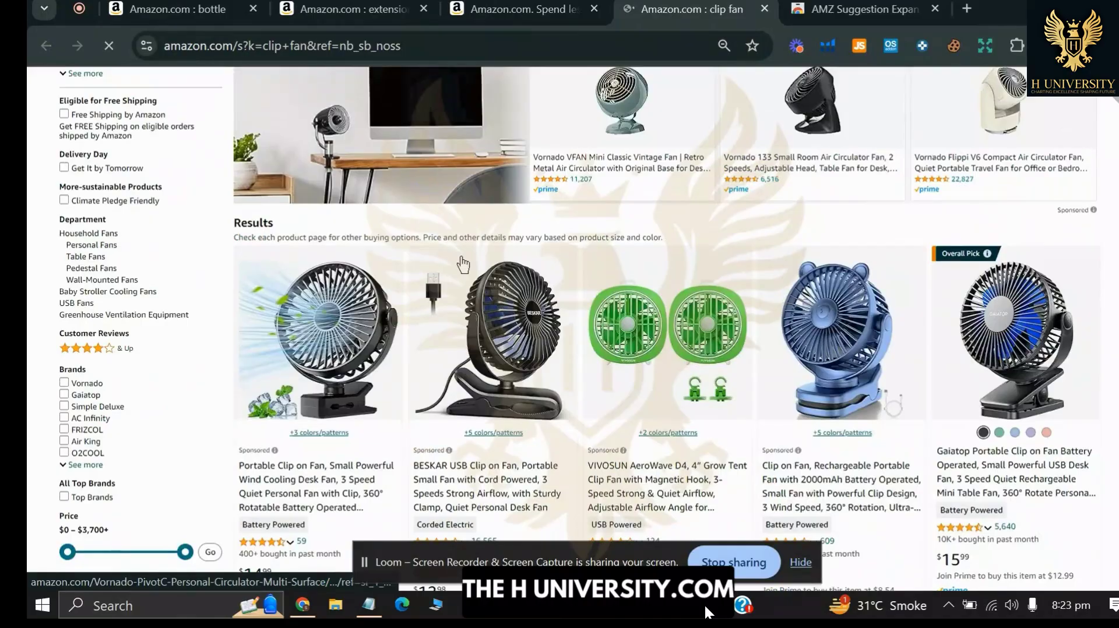
pyautogui.hotkey('ctrl', '1')
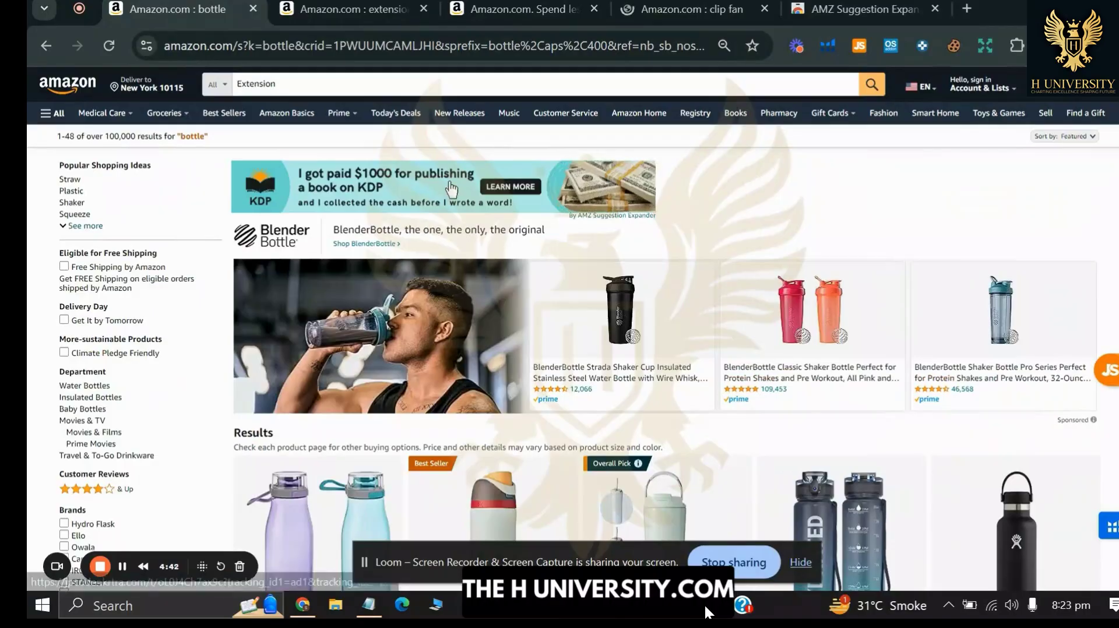